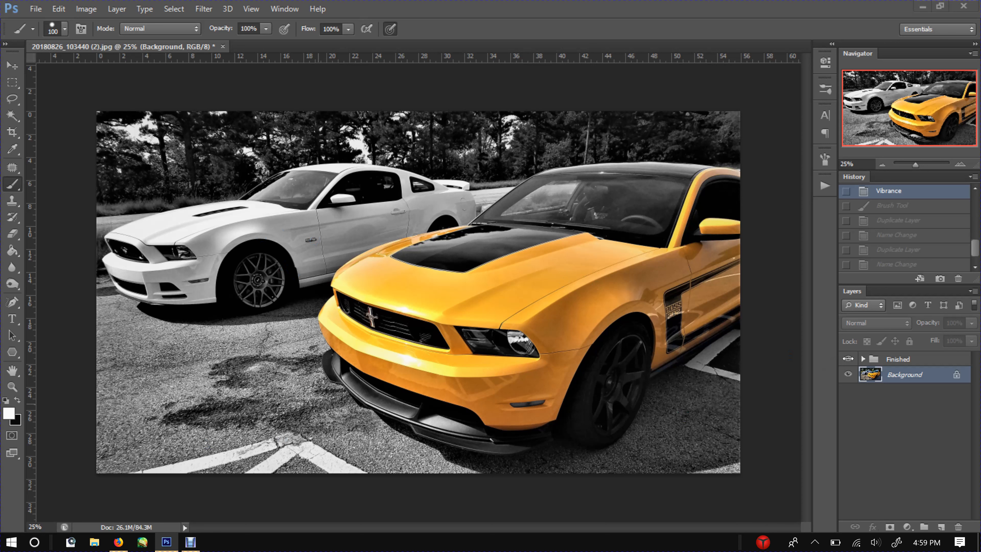
# Step: Toggle the Finished group's visibility to compare it with the original photo, leaving the group hidden
pyautogui.click(848, 358)
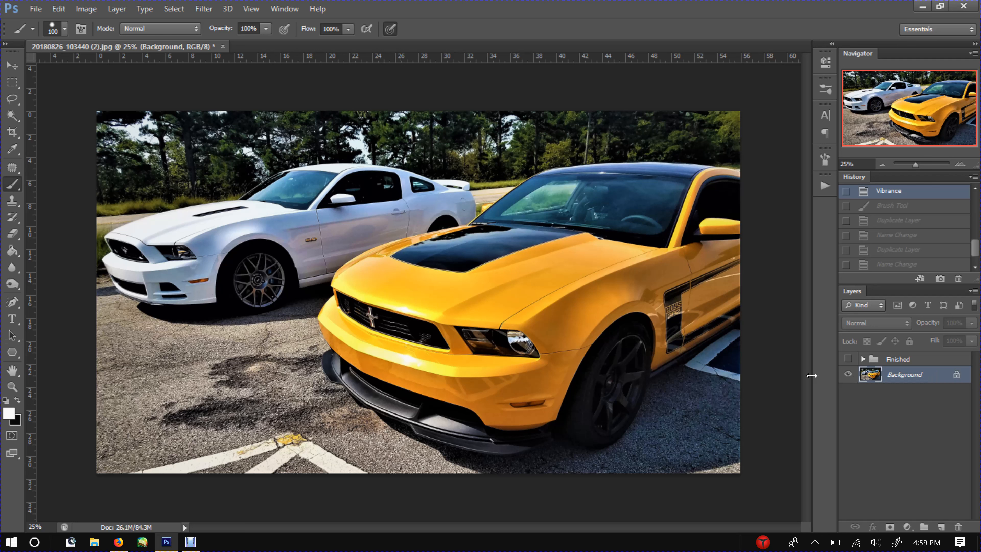
pyautogui.click(848, 359)
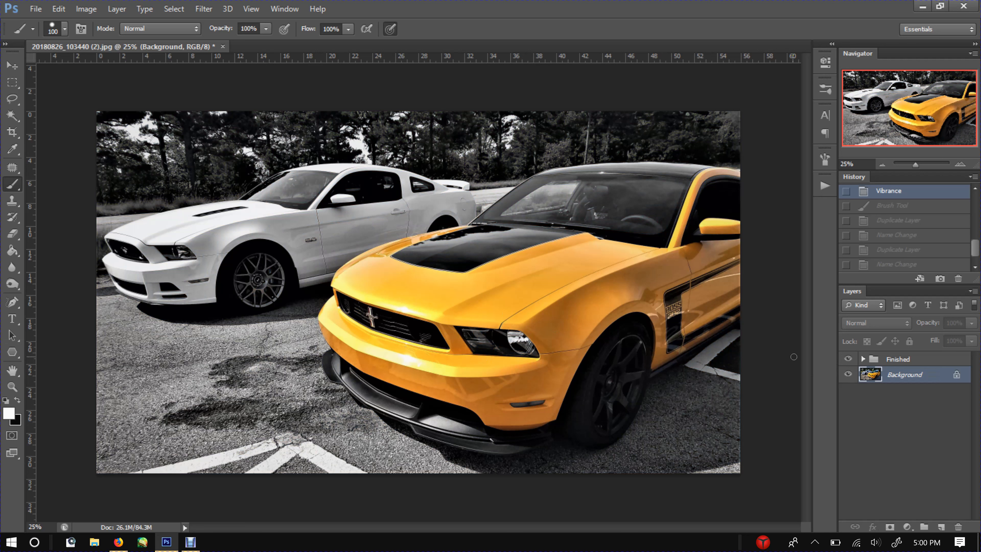
pyautogui.click(848, 359)
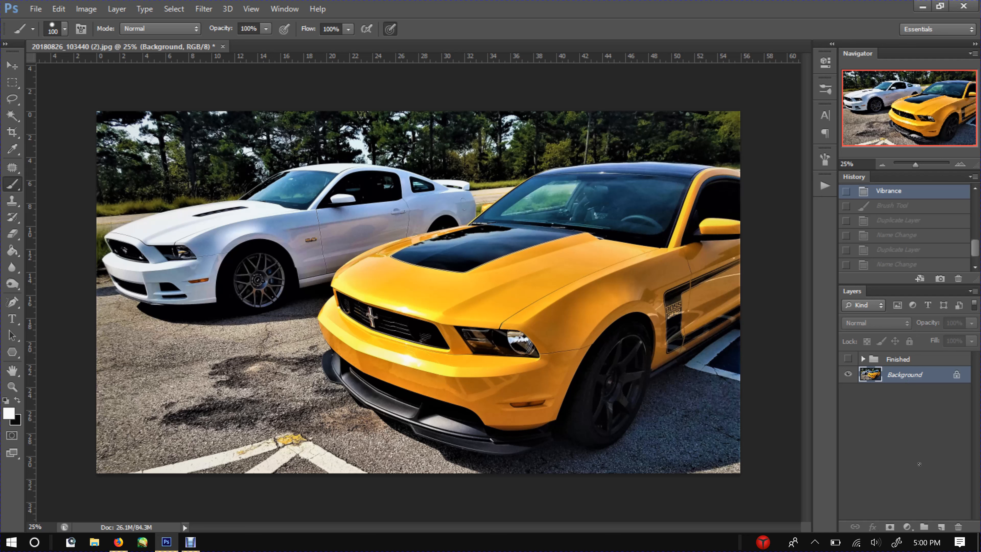
# Step: Duplicate the Background layer and rename the copy as Color Layer
pyautogui.moveTo(906, 378); pyautogui.dragTo(943, 527)
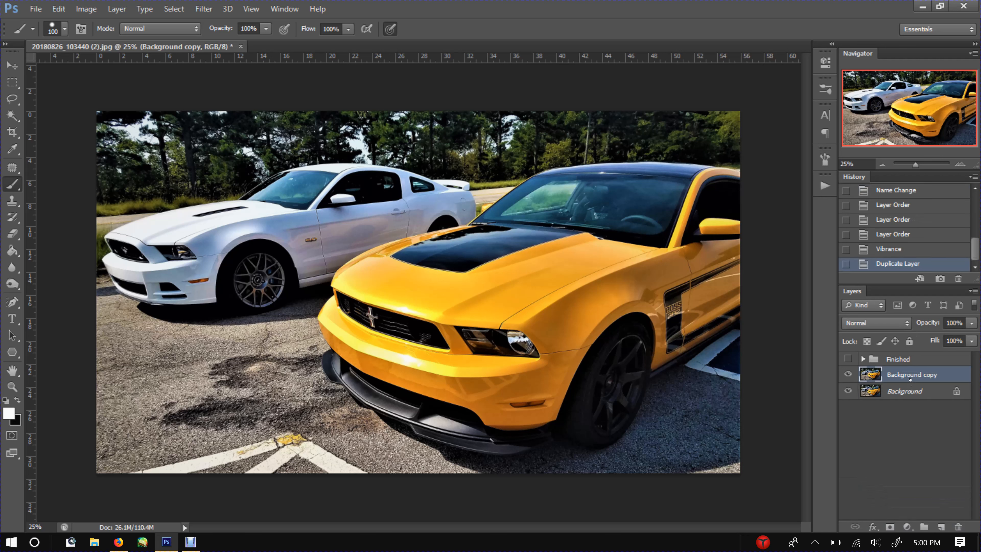
pyautogui.doubleClick(910, 379)
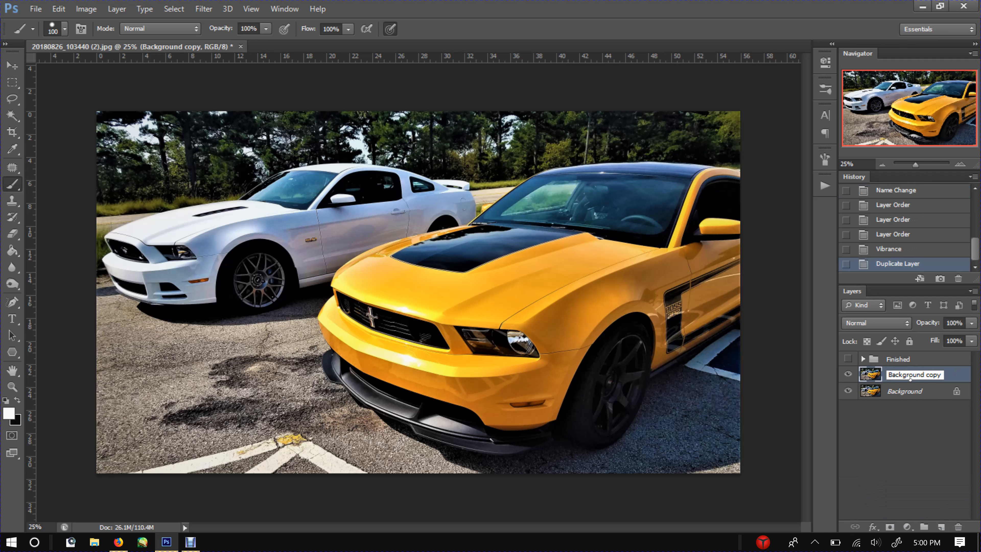
pyautogui.doubleClick(910, 378)
pyautogui.hotkey('ctrl', 'a')
pyautogui.press('BackSpace')
pyautogui.write('Color Layer')
pyautogui.press('Return')
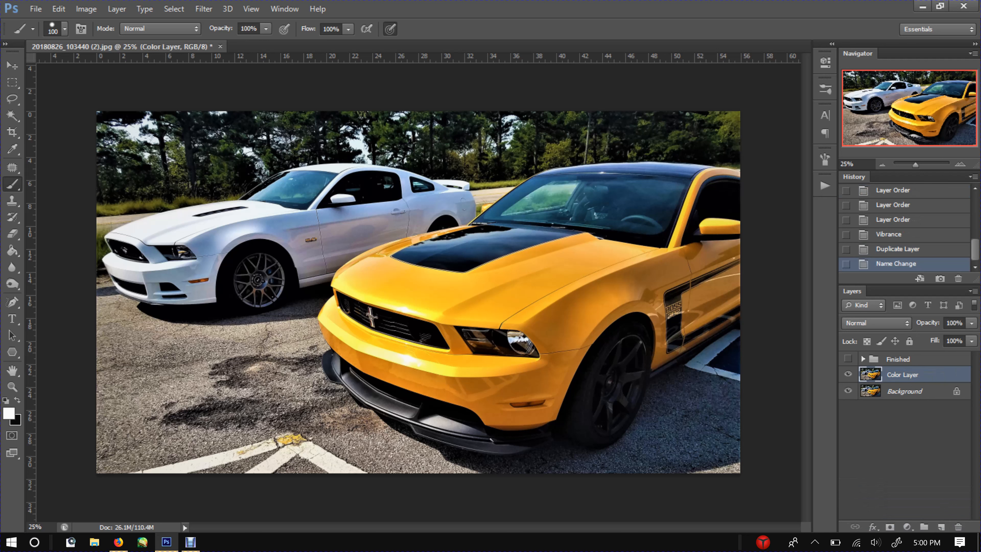
# Step: Duplicate Color Layer and rename the copy as Black and White
pyautogui.moveTo(909, 376); pyautogui.dragTo(941, 526)
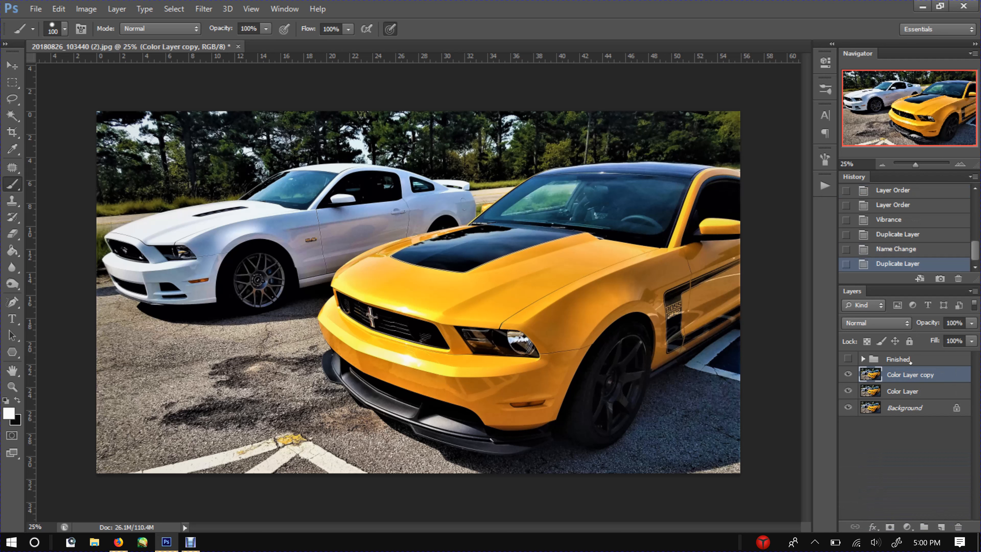
pyautogui.doubleClick(905, 379)
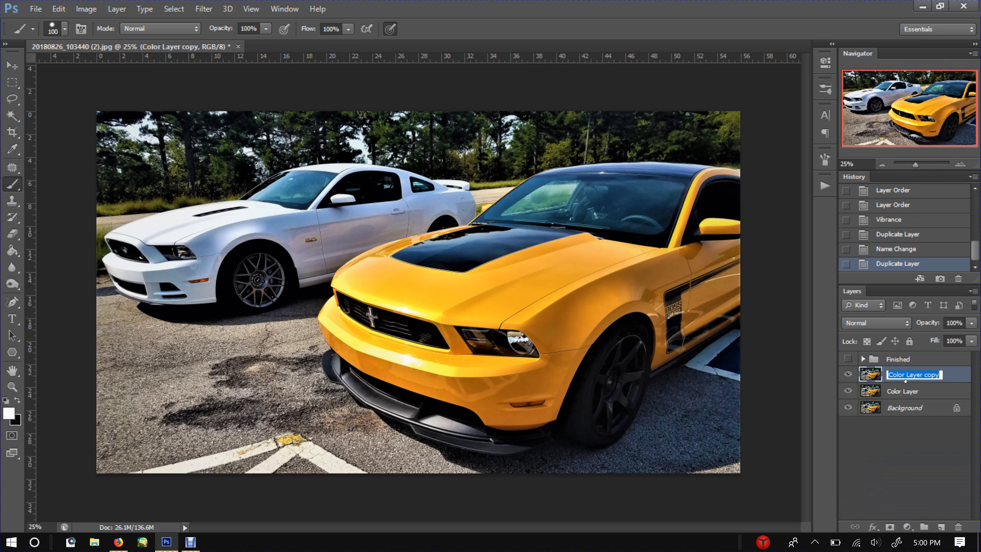
pyautogui.write('Black and White')
pyautogui.press('Return')
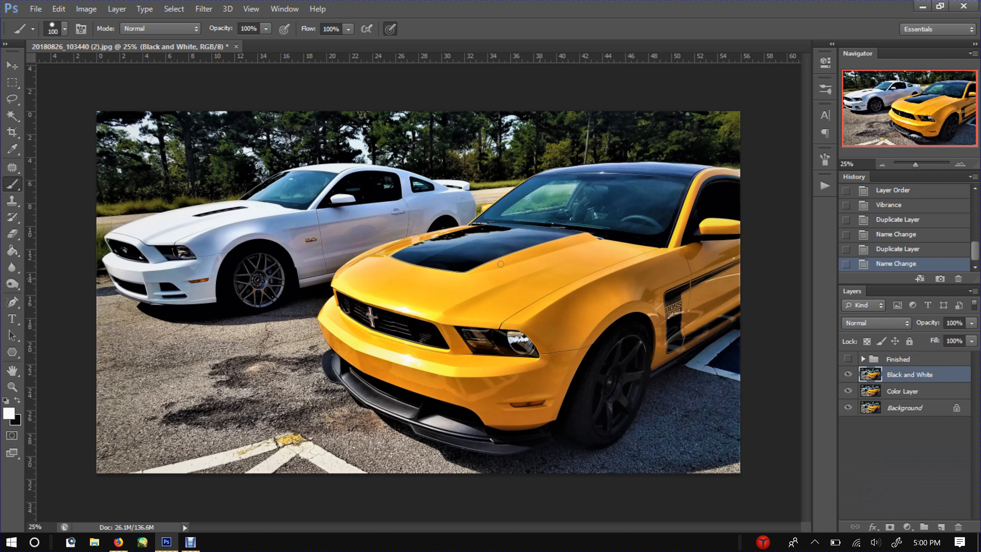
# Step: Apply a Black & White adjustment to the Black and White layer with Yellows at 53%
pyautogui.click(86, 8)
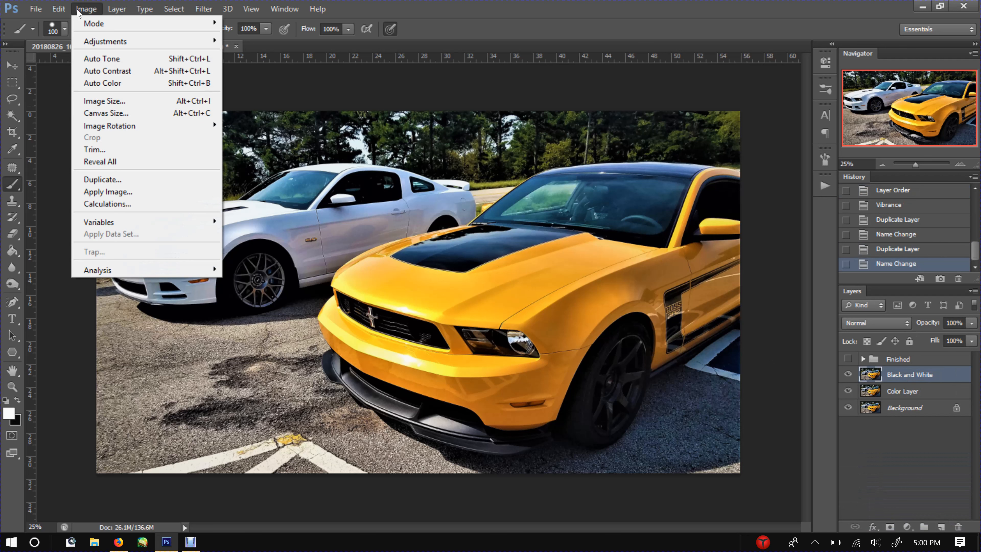
pyautogui.moveTo(91, 41)
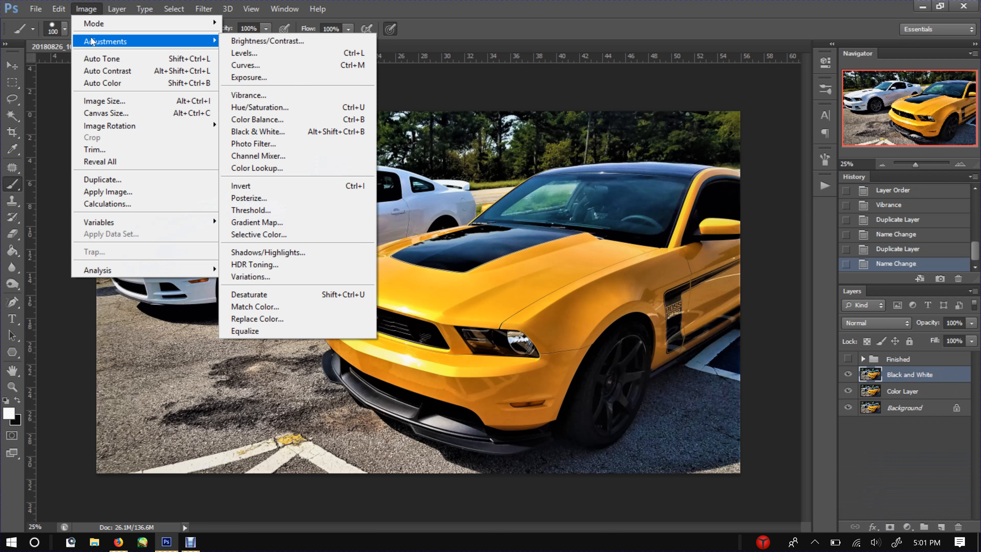
pyautogui.click(289, 136)
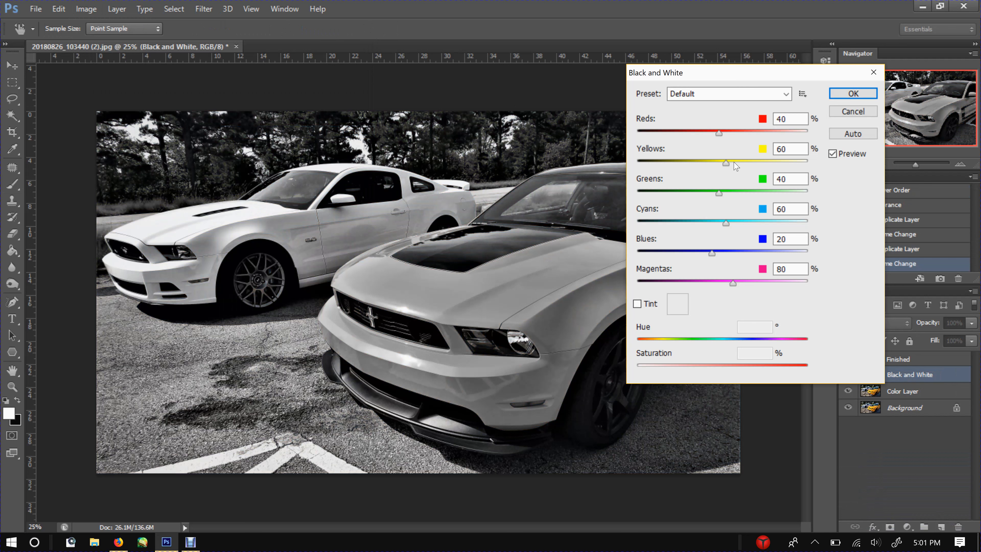
pyautogui.moveTo(729, 164)
pyautogui.mouseDown()
pyautogui.moveTo(750, 172)
pyautogui.moveTo(724, 172)
pyautogui.mouseUp()
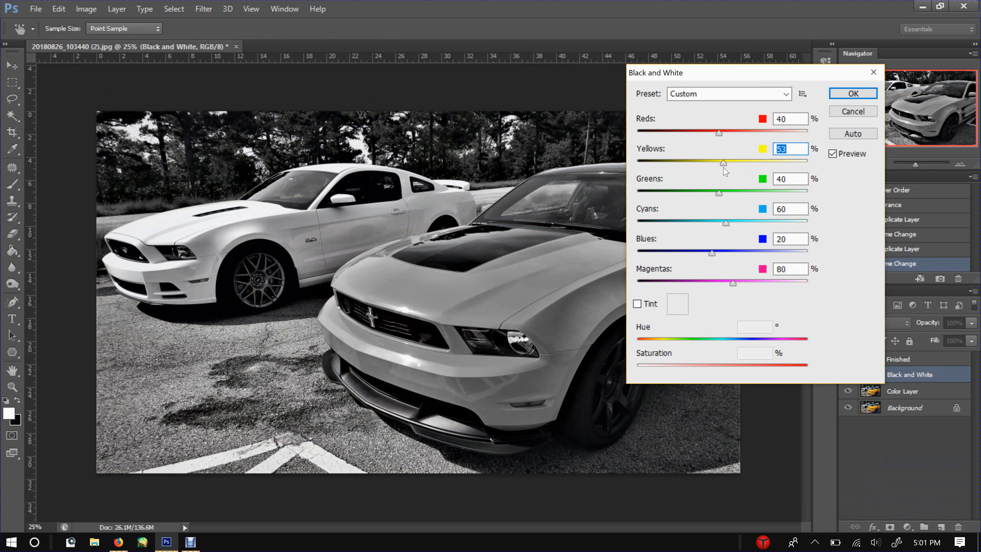
pyautogui.click(852, 95)
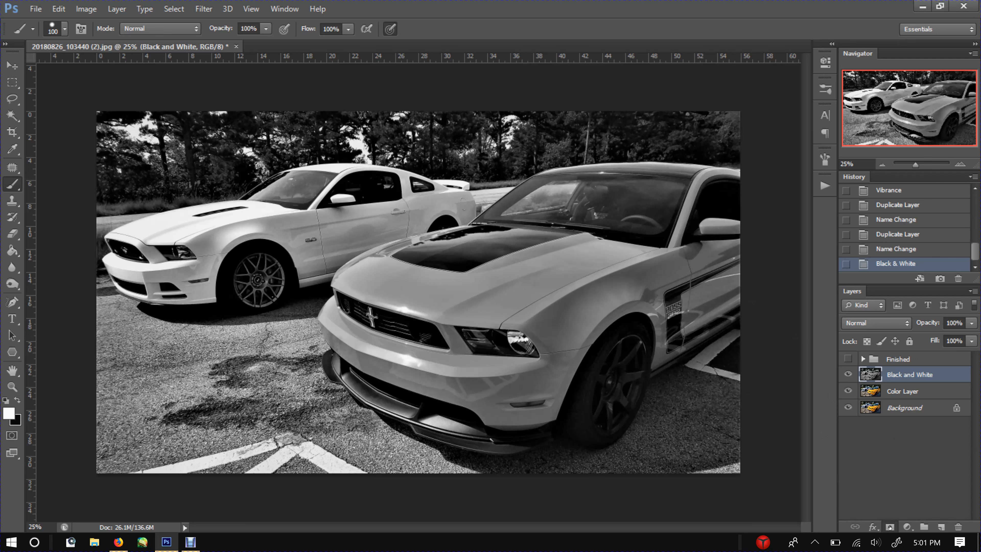
# Step: Add a layer mask to the Black and White layer and paint it black over the front car's hood with a size 175 brush
pyautogui.click(889, 527)
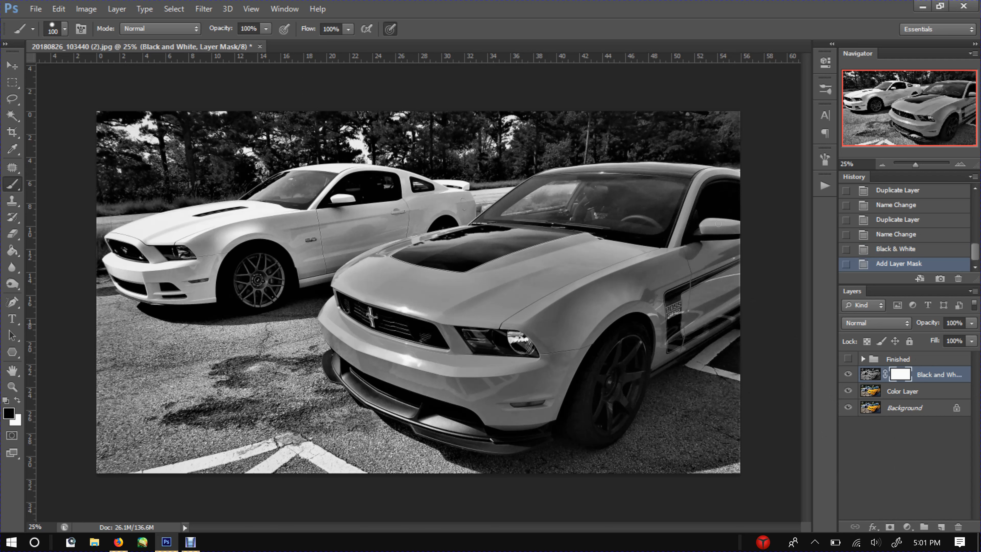
pyautogui.click(960, 164)
pyautogui.click(960, 164)
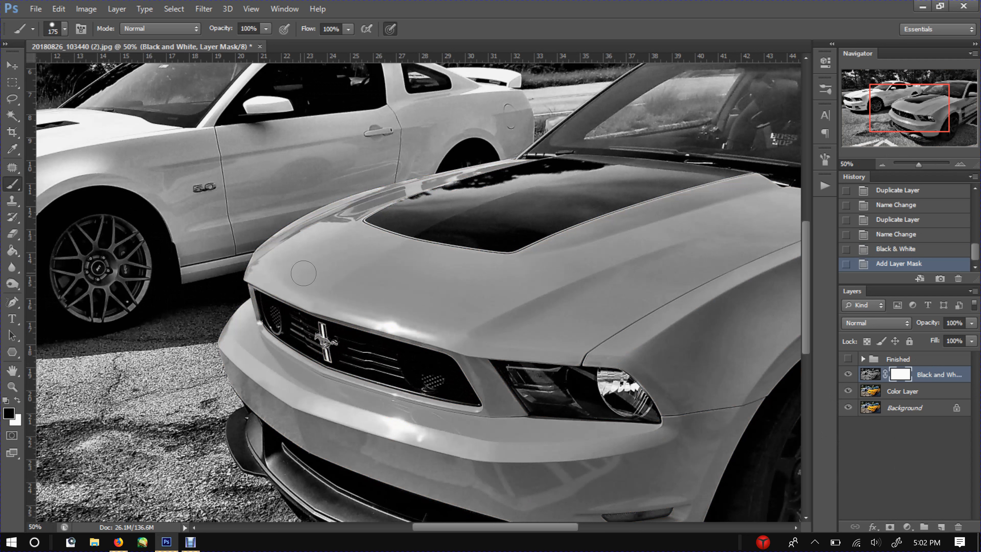
pyautogui.press(']')
pyautogui.press(']')
pyautogui.press(']')
pyautogui.press(']')
pyautogui.press(']')
pyautogui.moveTo(278, 273)
pyautogui.mouseDown()
pyautogui.moveTo(540, 304)
pyautogui.moveTo(599, 297)
pyautogui.moveTo(659, 269)
pyautogui.moveTo(625, 252)
pyautogui.moveTo(539, 268)
pyautogui.moveTo(359, 267)
pyautogui.moveTo(373, 251)
pyautogui.moveTo(315, 265)
pyautogui.moveTo(314, 248)
pyautogui.moveTo(292, 249)
pyautogui.moveTo(312, 257)
pyautogui.moveTo(350, 238)
pyautogui.moveTo(360, 247)
pyautogui.moveTo(354, 232)
pyautogui.moveTo(367, 233)
pyautogui.moveTo(329, 220)
pyautogui.moveTo(255, 276)
pyautogui.moveTo(284, 237)
pyautogui.moveTo(267, 249)
pyautogui.moveTo(304, 223)
pyautogui.moveTo(386, 205)
pyautogui.mouseUp()
# Step: Reduce the brush to size 100 and paint the mask over the hood's black stripe and its edges
pyautogui.press('[')
pyautogui.press('[')
pyautogui.press('[')
pyautogui.press('[')
pyautogui.press('[')
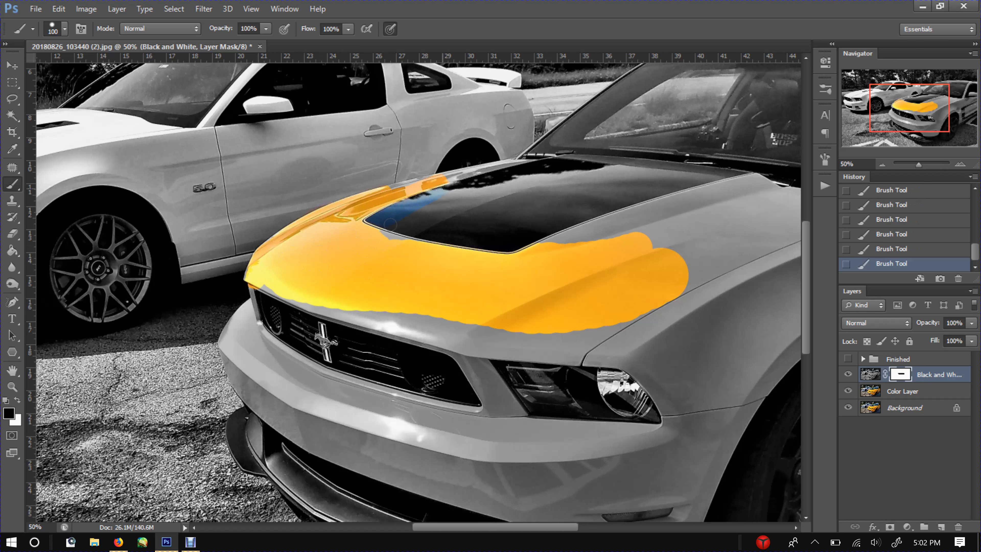
pyautogui.moveTo(390, 224)
pyautogui.mouseDown()
pyautogui.moveTo(495, 198)
pyautogui.moveTo(455, 257)
pyautogui.moveTo(537, 225)
pyautogui.moveTo(549, 247)
pyautogui.moveTo(612, 224)
pyautogui.moveTo(513, 248)
pyautogui.moveTo(478, 241)
pyautogui.moveTo(518, 184)
pyautogui.moveTo(403, 208)
pyautogui.mouseUp()
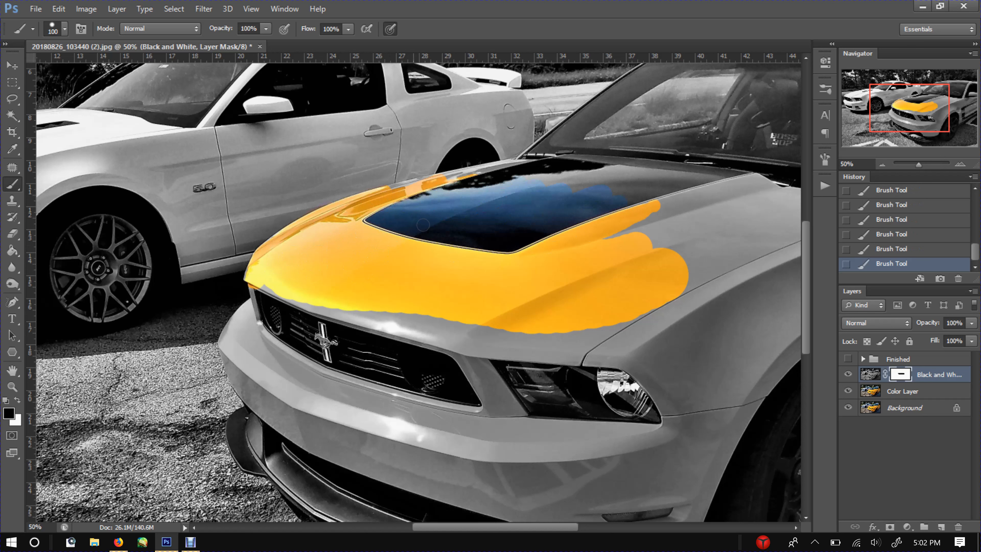
# Step: Erase the mask paint over the hood's black stripe with the Eraser to restore black and white there
pyautogui.press('e')
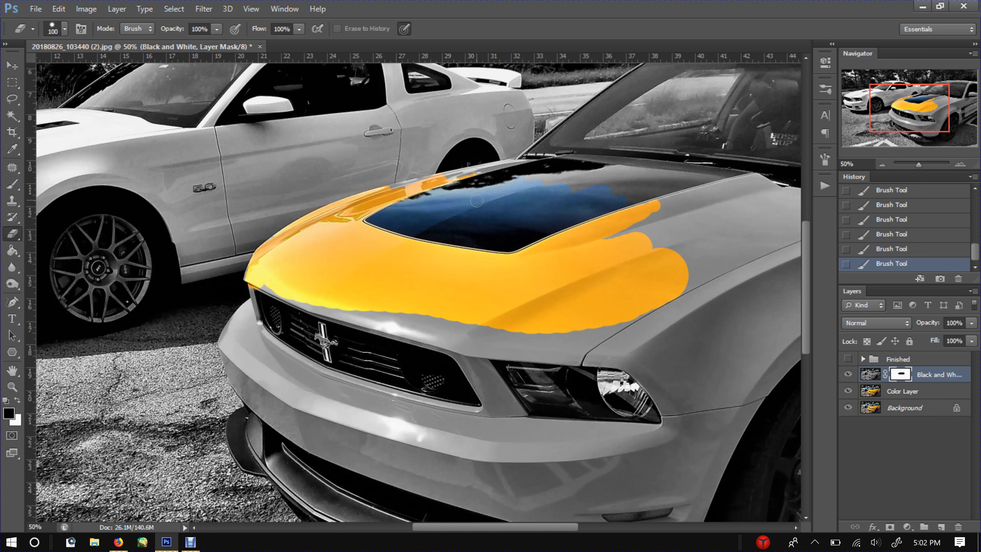
pyautogui.moveTo(612, 193)
pyautogui.mouseDown()
pyautogui.moveTo(626, 192)
pyautogui.moveTo(550, 218)
pyautogui.moveTo(496, 209)
pyautogui.moveTo(598, 185)
pyautogui.mouseUp()
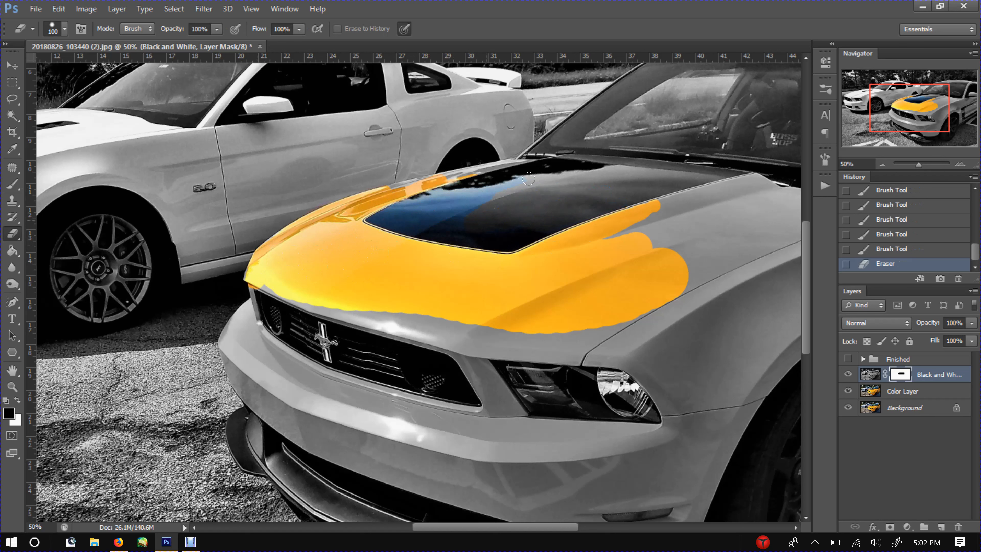
pyautogui.moveTo(424, 203); pyautogui.dragTo(380, 219)
pyautogui.moveTo(380, 219)
pyautogui.mouseDown()
pyautogui.moveTo(425, 231)
pyautogui.moveTo(452, 213)
pyautogui.moveTo(438, 223)
pyautogui.moveTo(538, 212)
pyautogui.mouseUp()
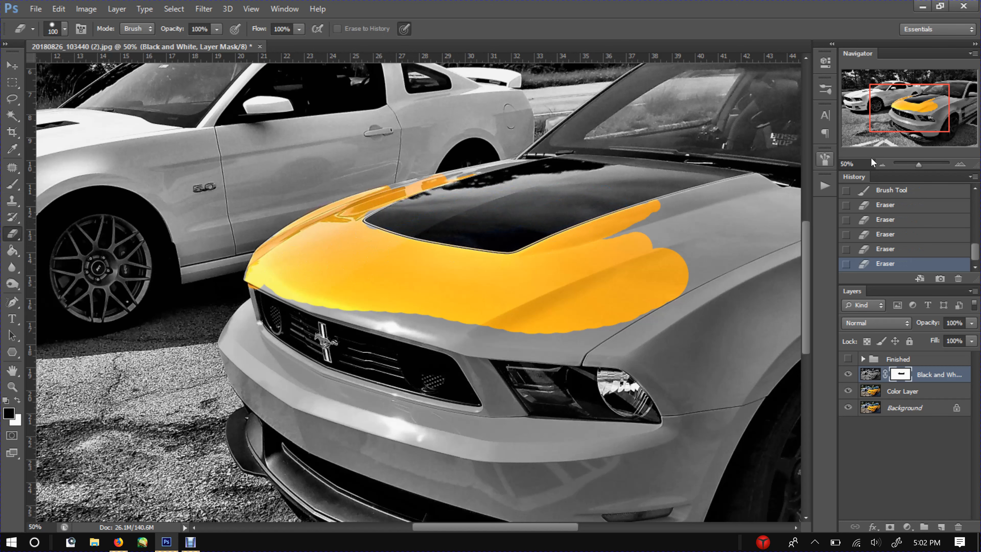
# Step: Brush the mask roughly over the rear of the hood and the front fender beside the headlight to reveal color
pyautogui.click(883, 161)
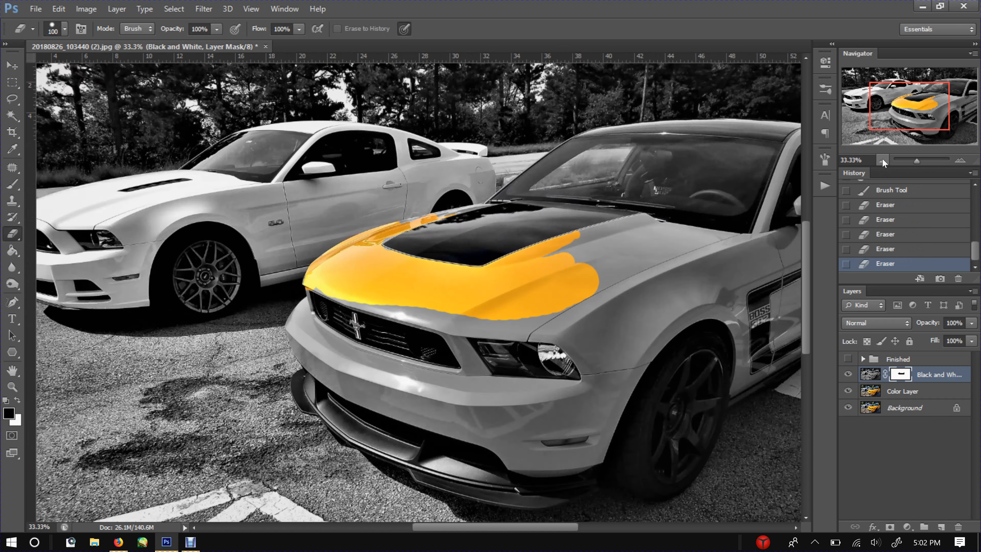
pyautogui.click(880, 161)
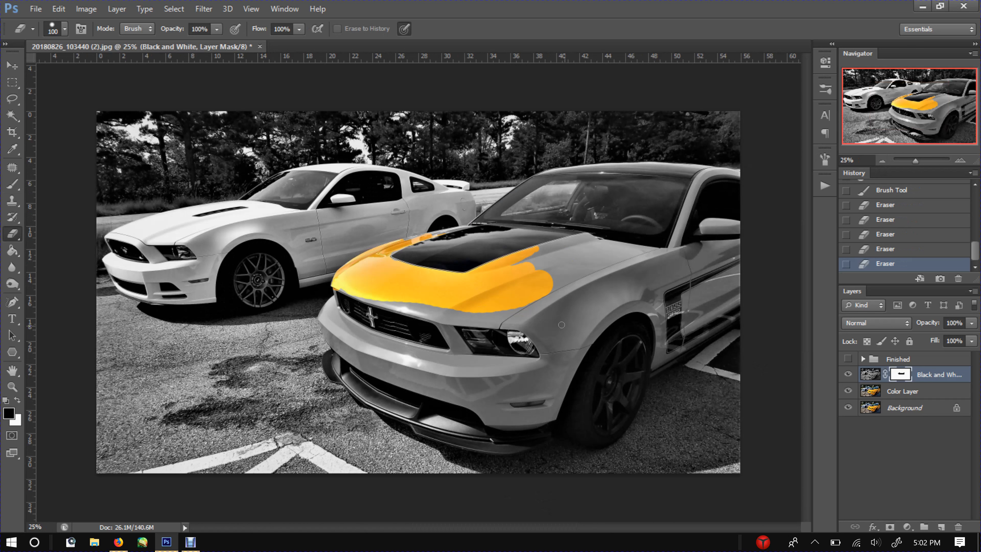
pyautogui.press('b')
pyautogui.moveTo(592, 288)
pyautogui.mouseDown()
pyautogui.moveTo(568, 332)
pyautogui.moveTo(564, 249)
pyautogui.moveTo(510, 311)
pyautogui.mouseUp()
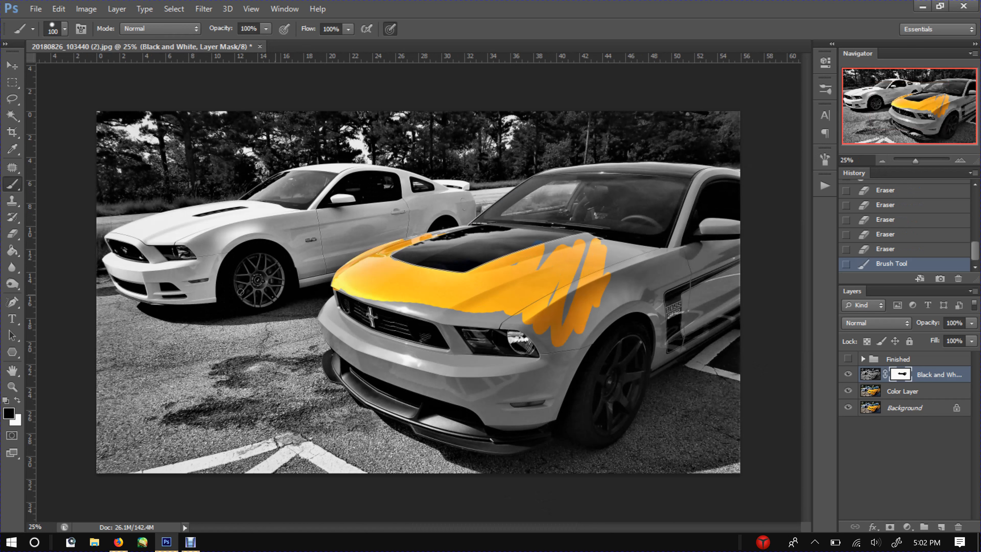
# Step: Paint the mask over the brake caliper behind the white car's front wheel with a size 40 brush
pyautogui.click(960, 160)
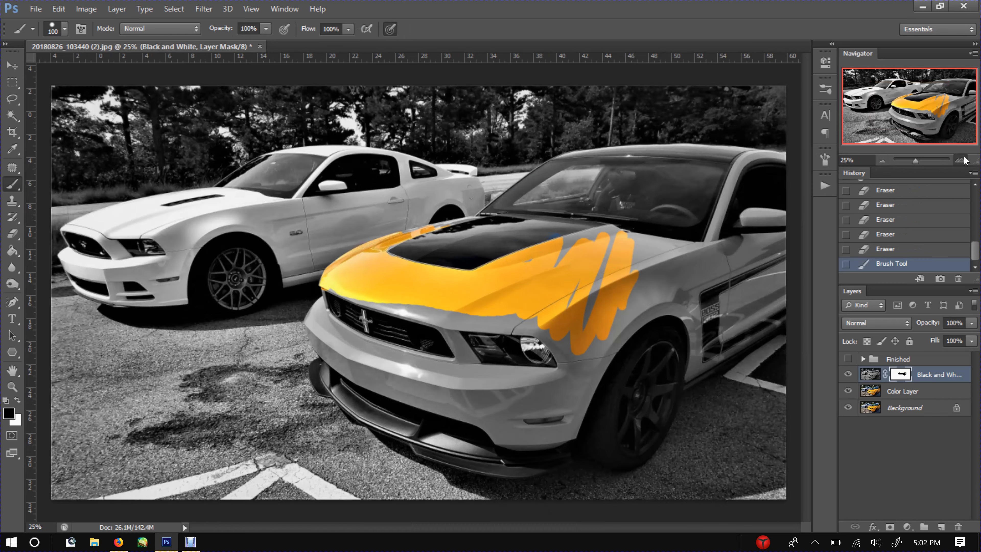
pyautogui.click(960, 160)
pyautogui.click(960, 160)
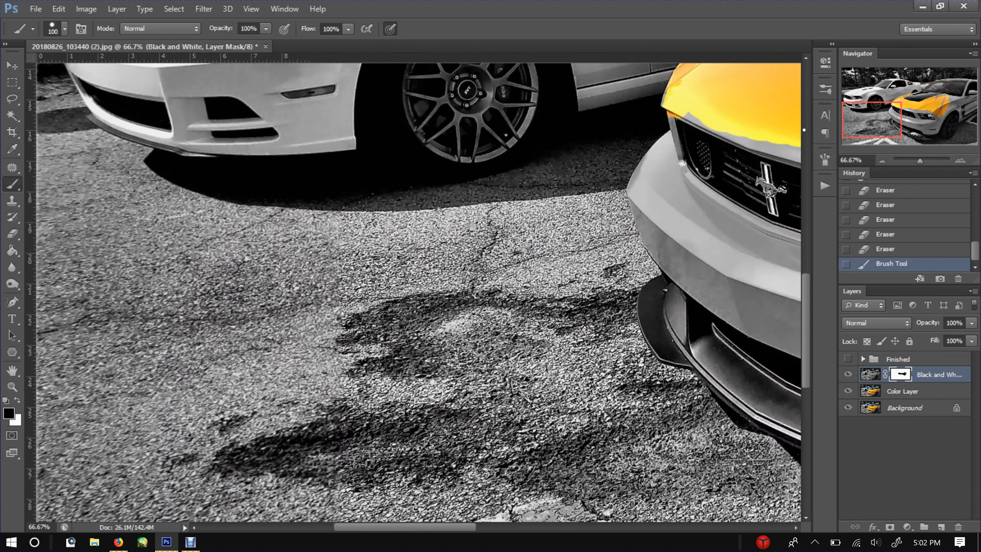
pyautogui.click(872, 120)
pyautogui.moveTo(815, 104)
pyautogui.mouseDown()
pyautogui.moveTo(816, 75)
pyautogui.moveTo(816, 96)
pyautogui.mouseUp()
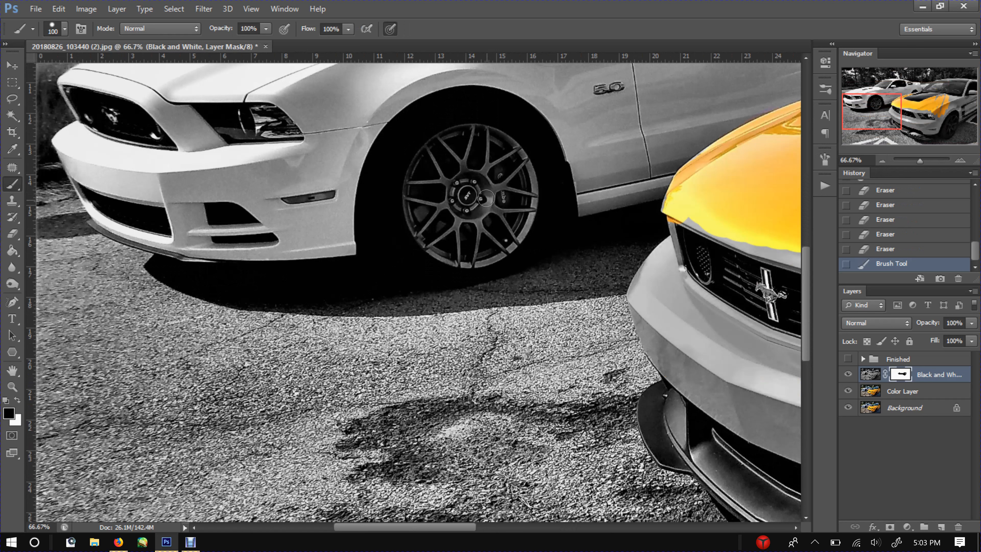
pyautogui.press('[')
pyautogui.press('[')
pyautogui.press('[')
pyautogui.press('[')
pyautogui.press('[')
pyautogui.press('[')
pyautogui.moveTo(502, 176); pyautogui.dragTo(506, 216)
pyautogui.moveTo(505, 177); pyautogui.dragTo(501, 177)
pyautogui.click(501, 178)
pyautogui.click(506, 175)
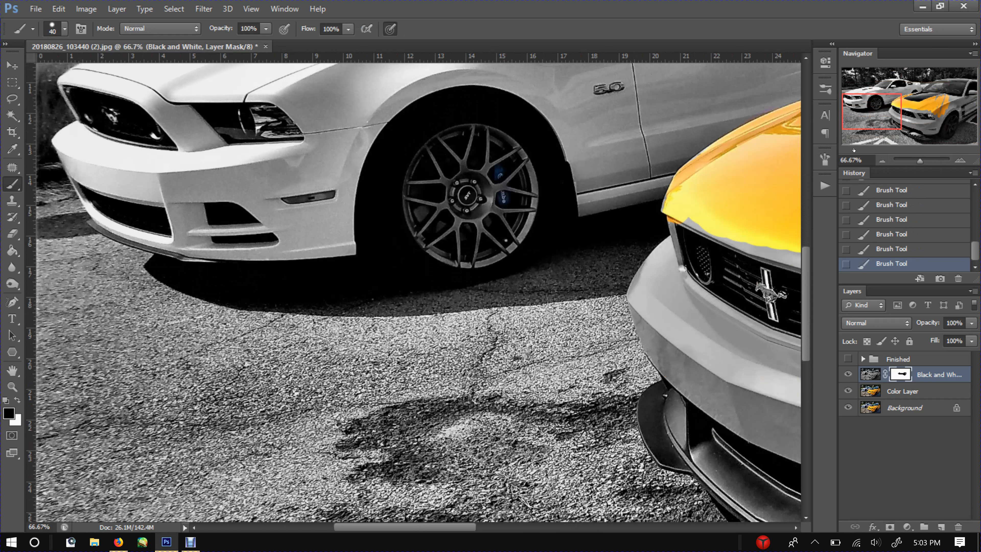
# Step: Switch the foreground color to white and add a new empty layer above the Black and White layer
pyautogui.click(883, 160)
pyautogui.click(884, 160)
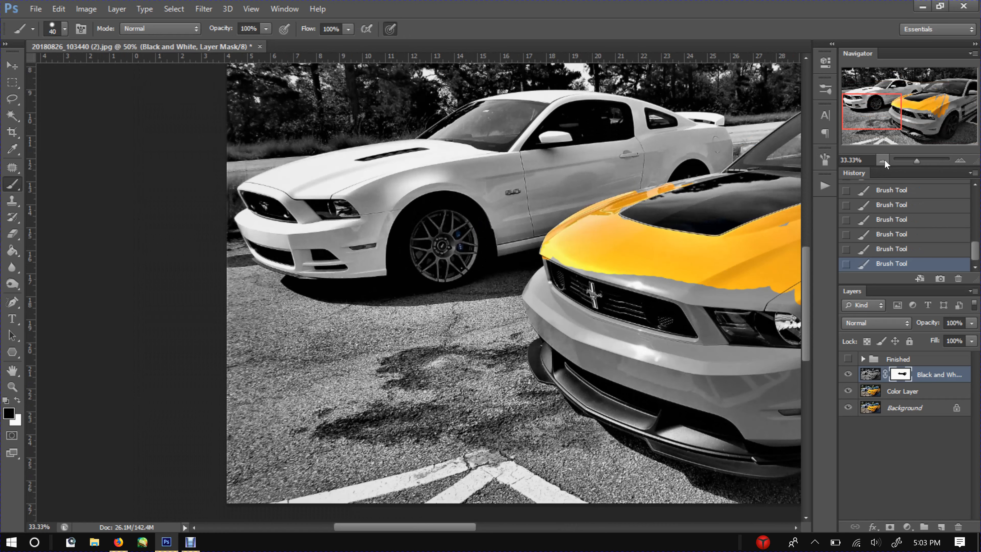
pyautogui.click(883, 160)
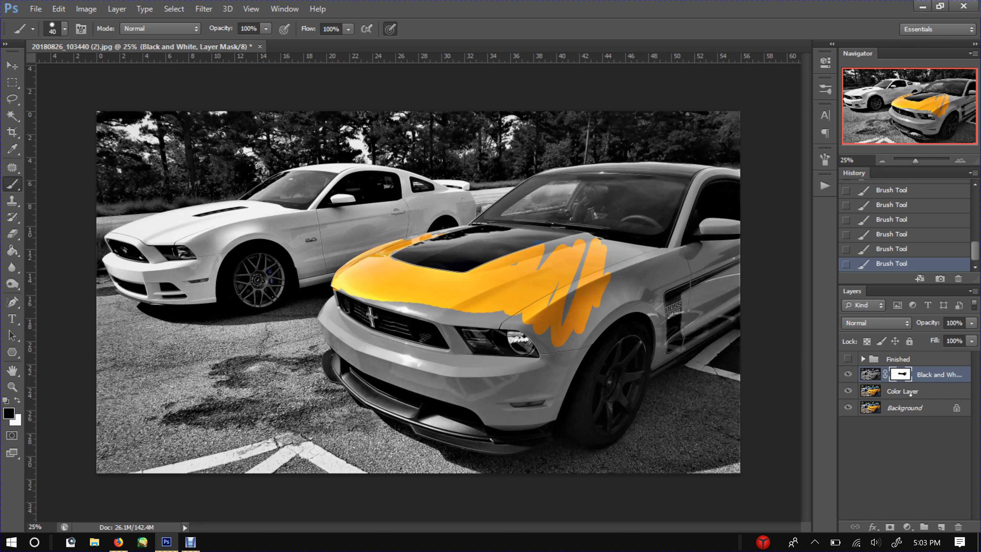
pyautogui.press('x')
pyautogui.click(941, 526)
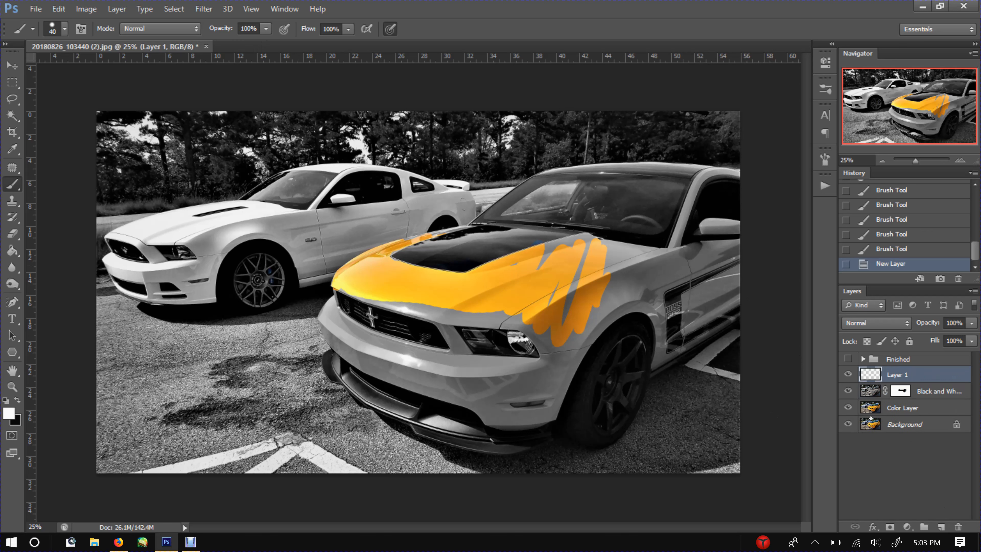